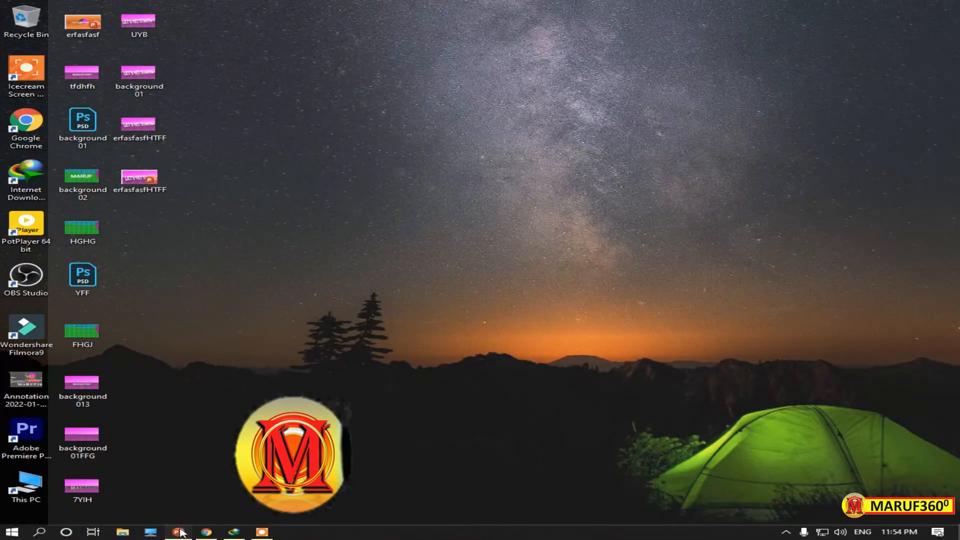
Step: Switch to PowerPoint and try to insert the Subscribe Sound audio file from the Audio files folder into slide 1
click(179, 532)
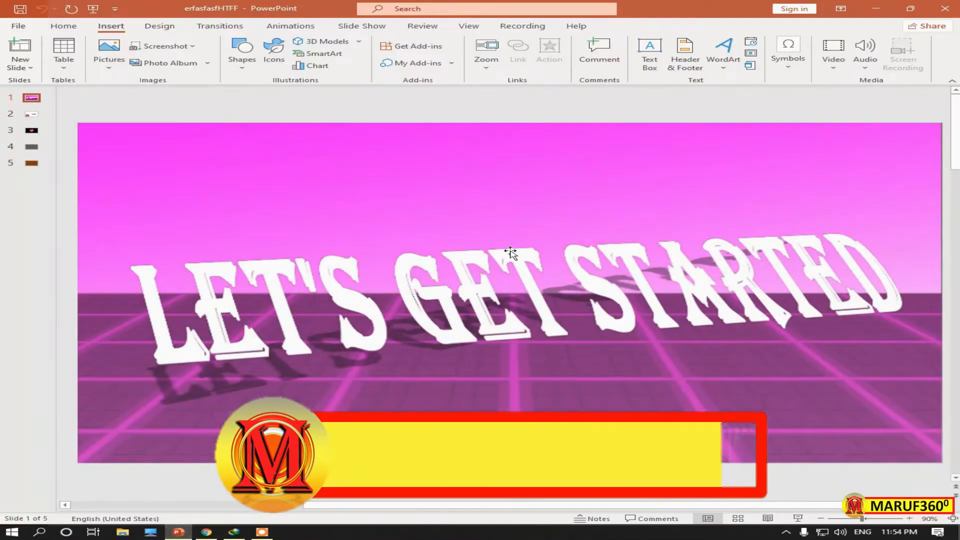
click(63, 26)
click(111, 26)
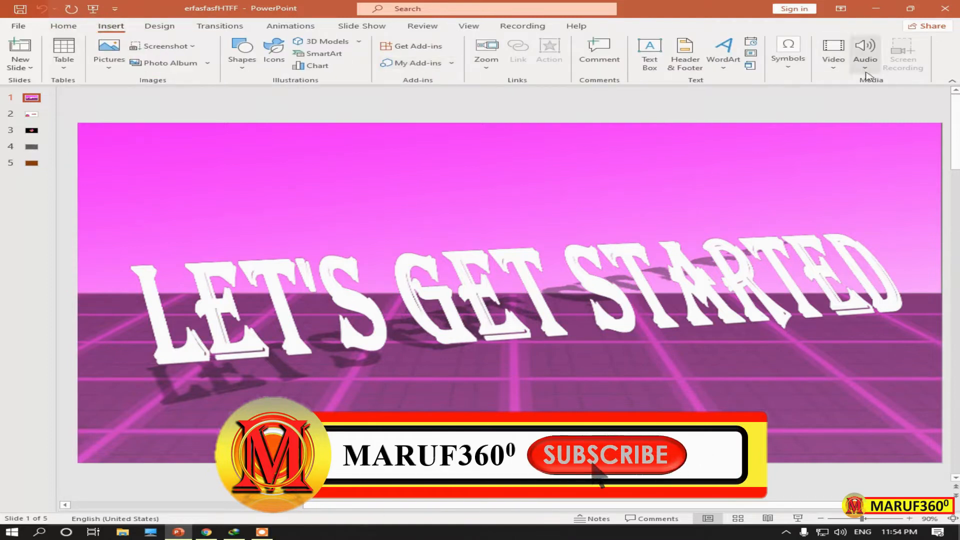
click(865, 55)
click(883, 84)
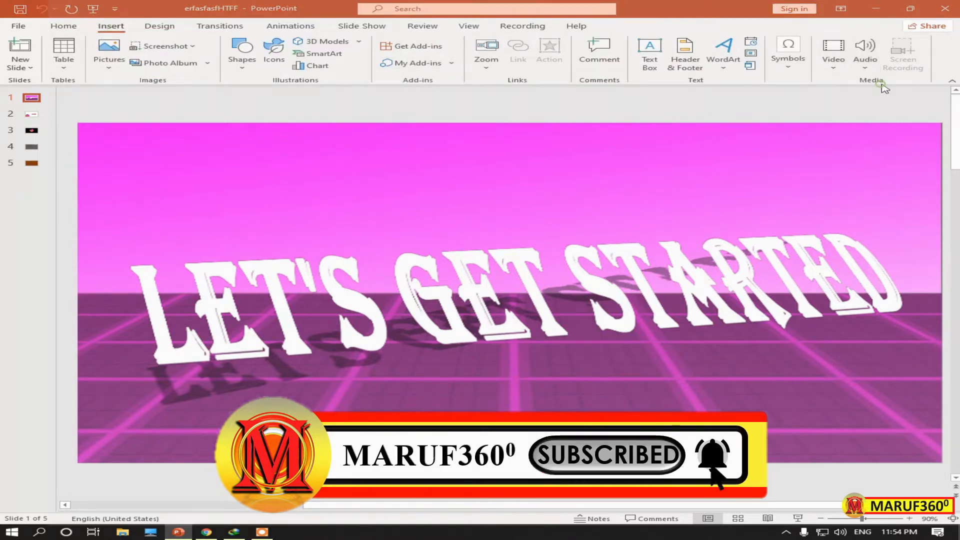
click(176, 155)
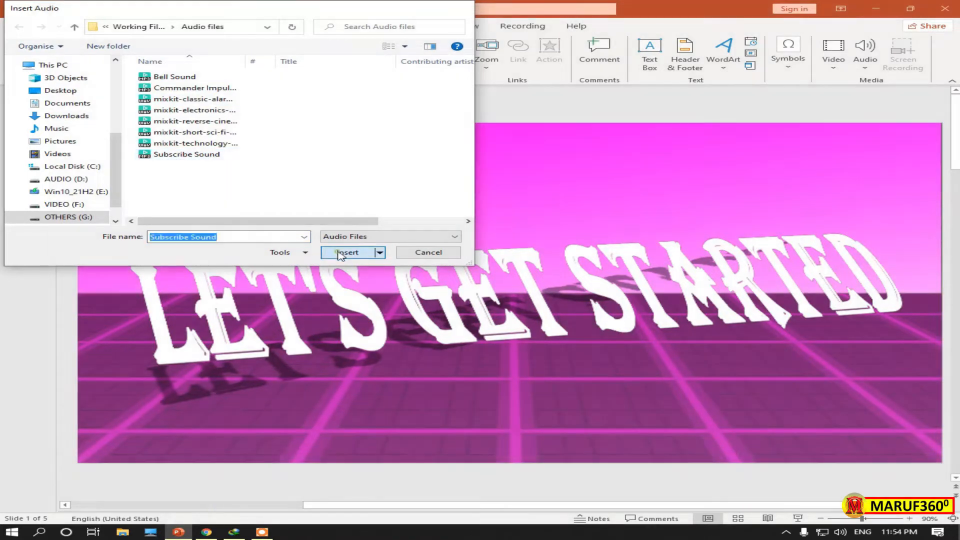
click(339, 252)
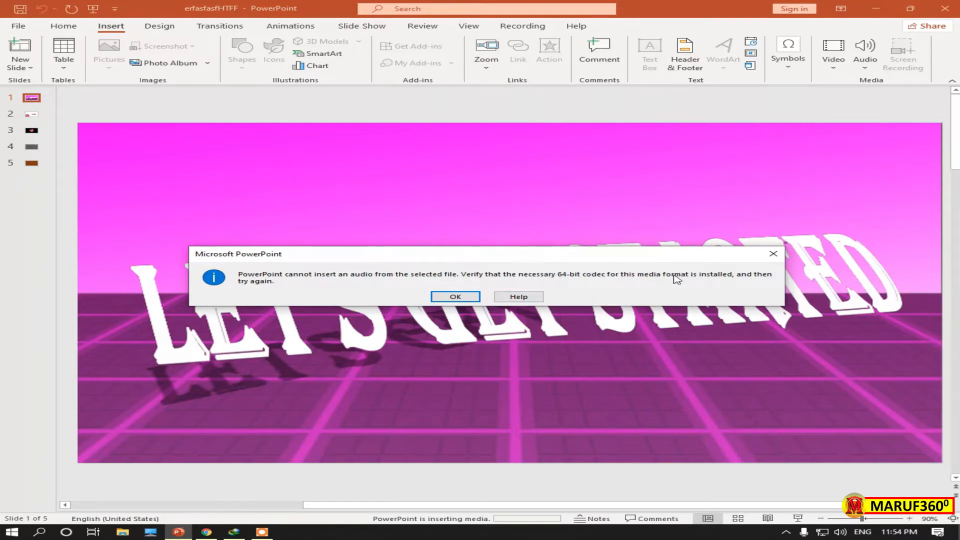
click(452, 297)
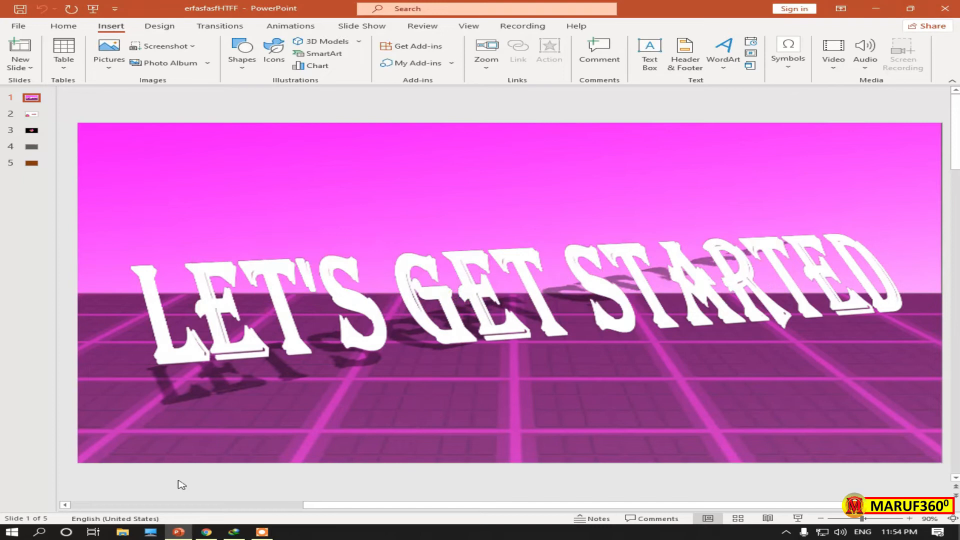
Step: Switch to Chrome and search Google for "PowerPoint 64 bit code"
click(206, 532)
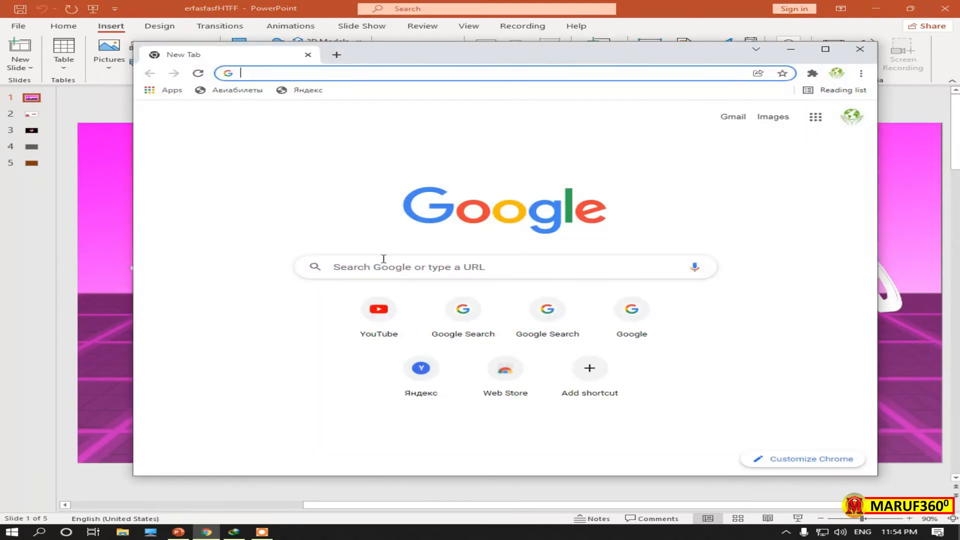
click(354, 269)
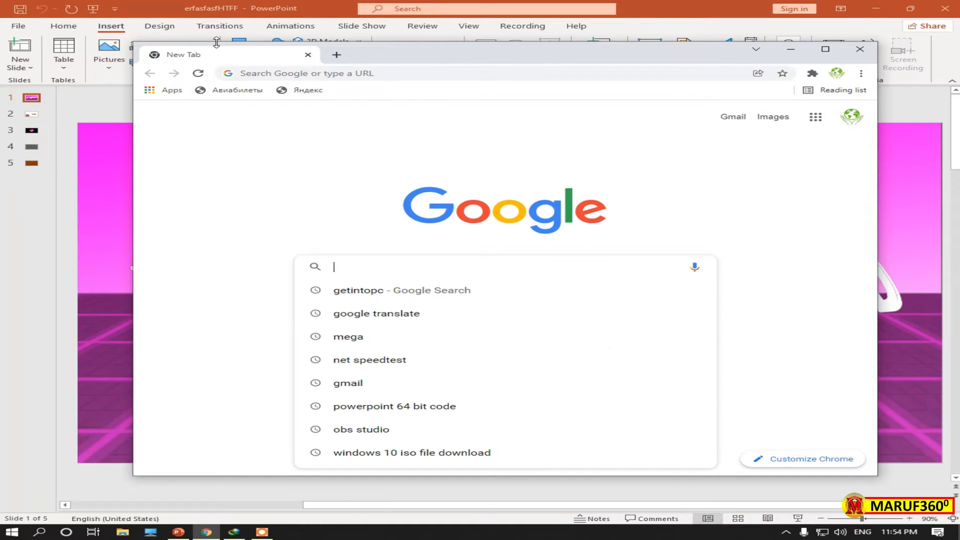
text(pow)
key(Right)
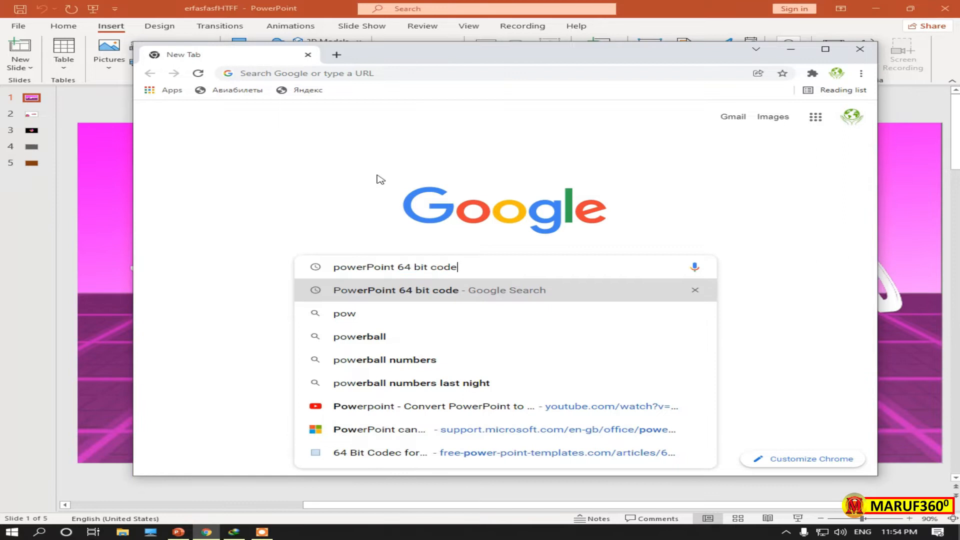
key(Return)
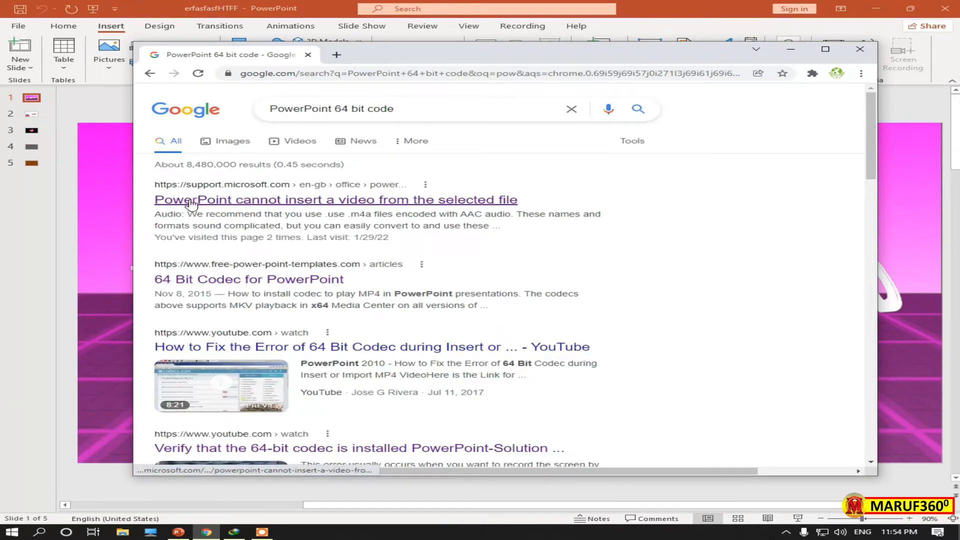
Step: Open the Microsoft support article "PowerPoint cannot insert a video from the selected file" and follow its K-Lite Codec Packs link
click(223, 203)
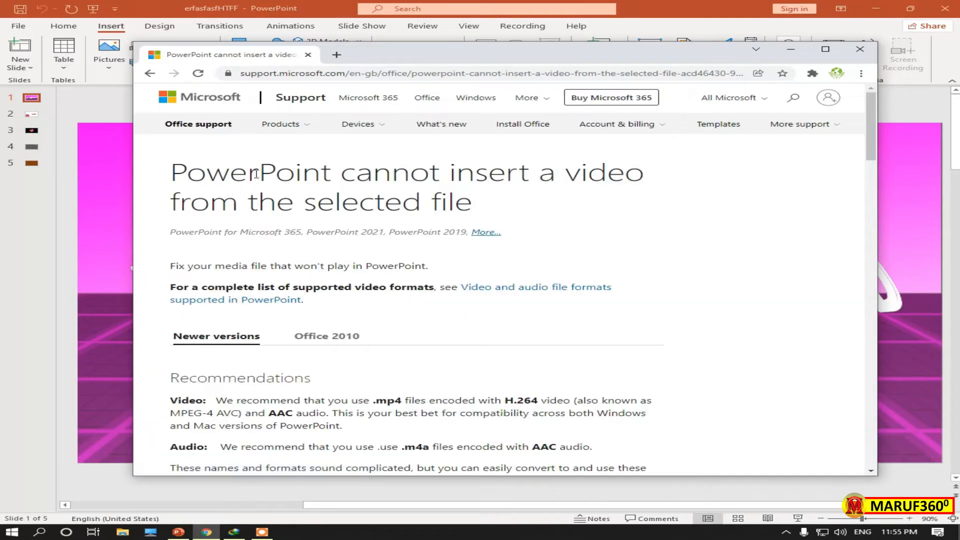
drag(413, 60, 400, 55)
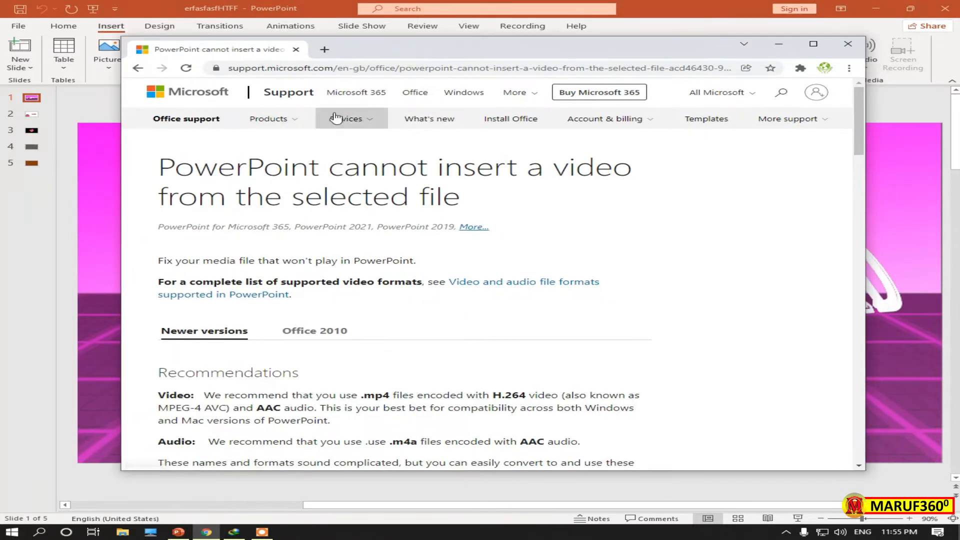
scroll(245, 256, down, 6)
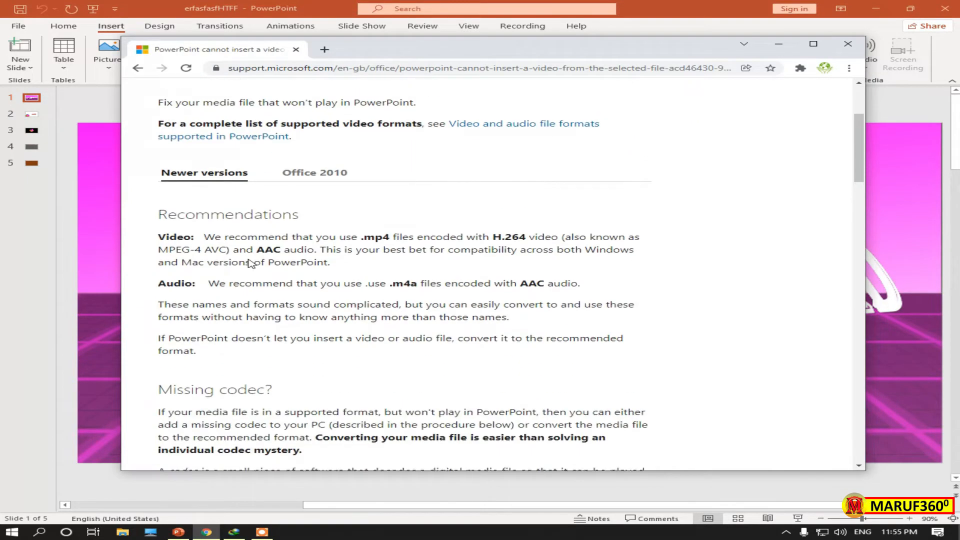
scroll(251, 262, down, 2)
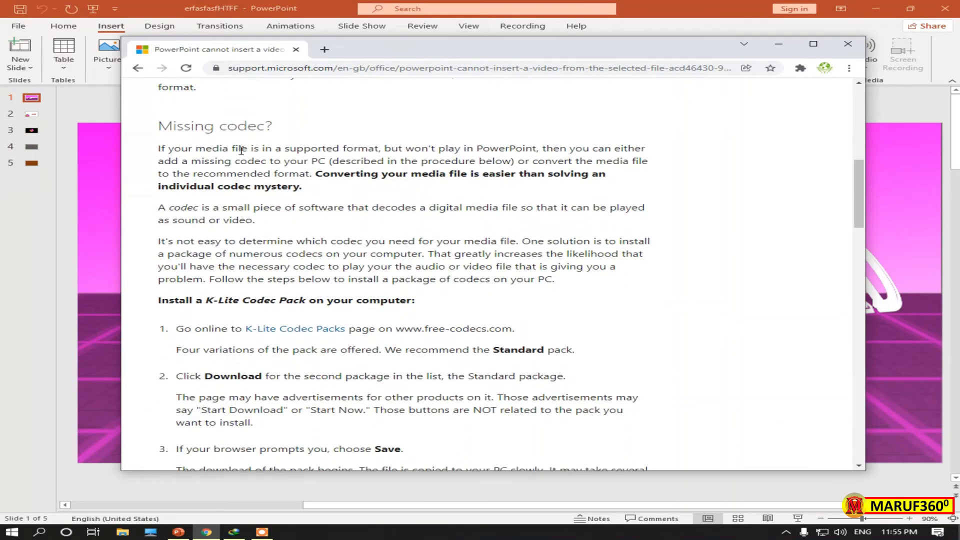
scroll(231, 268, down, 1)
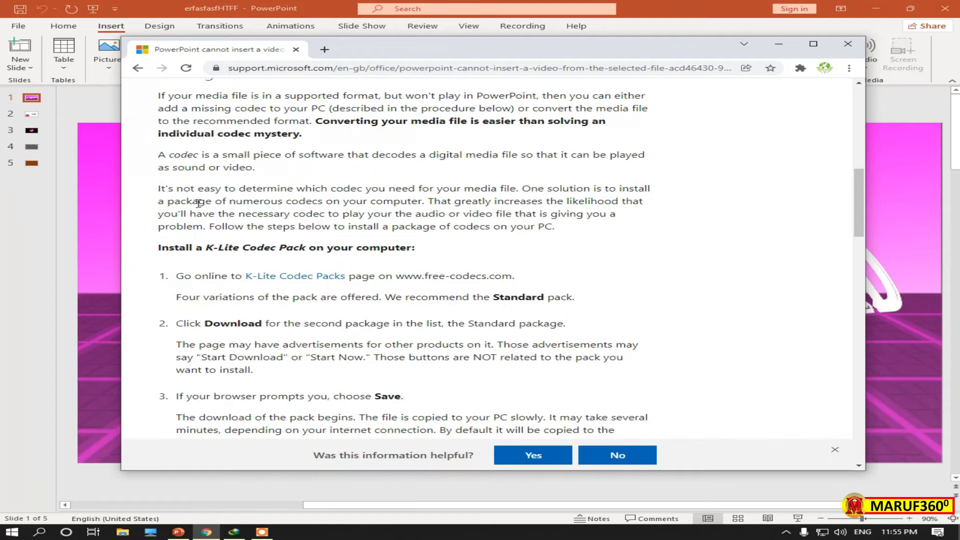
scroll(199, 203, up, 2)
scroll(196, 268, down, 2)
click(289, 279)
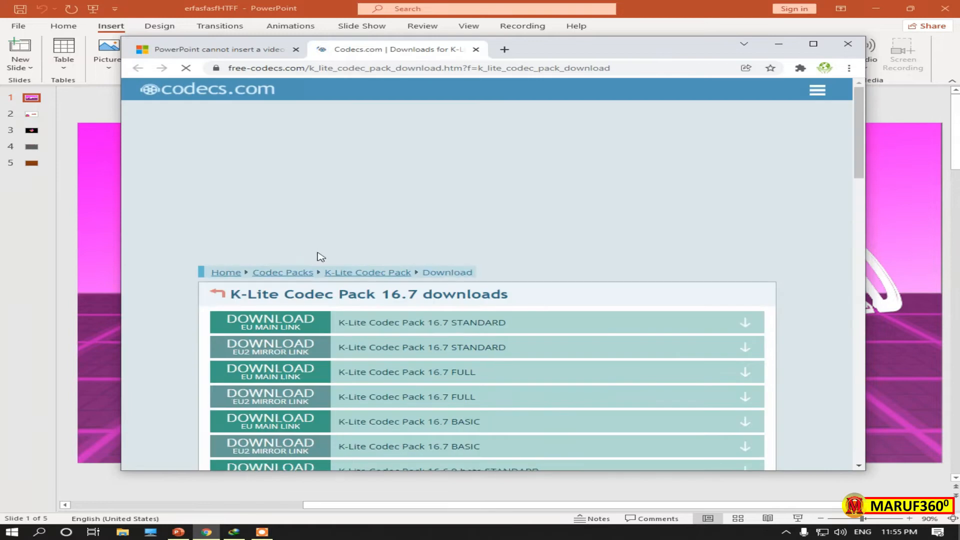
Step: Download K-Lite Codec Pack 16.7 STANDARD from the EU main link and open the folder containing the downloaded file
scroll(330, 240, down, 2)
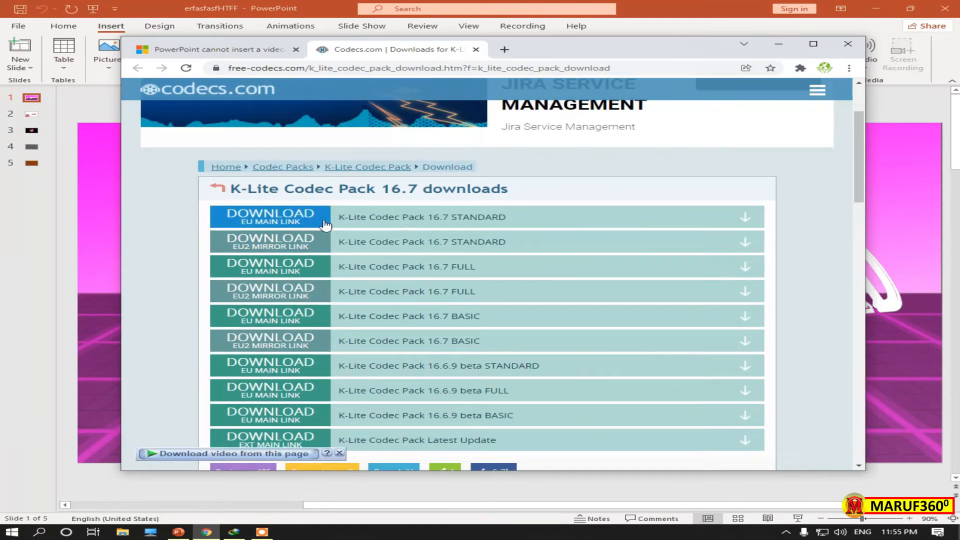
click(270, 222)
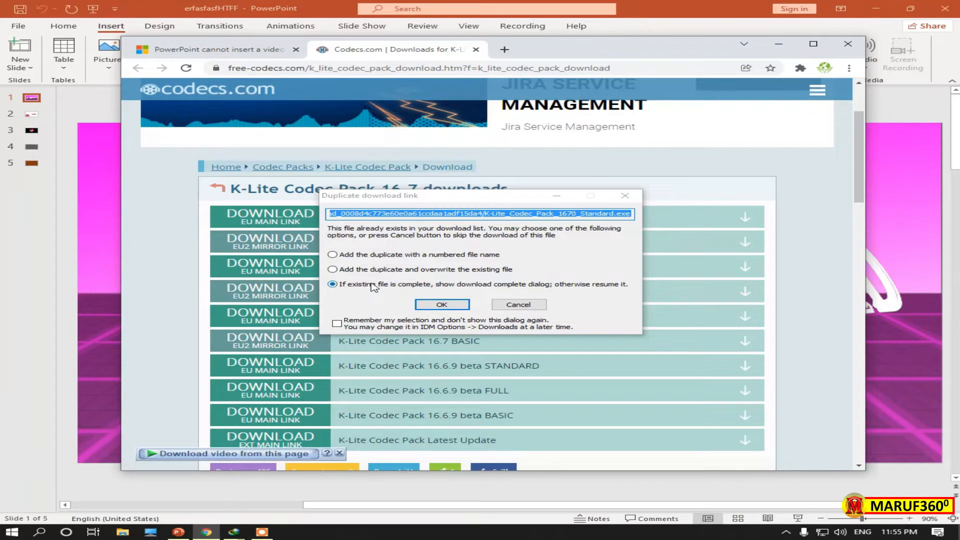
click(440, 306)
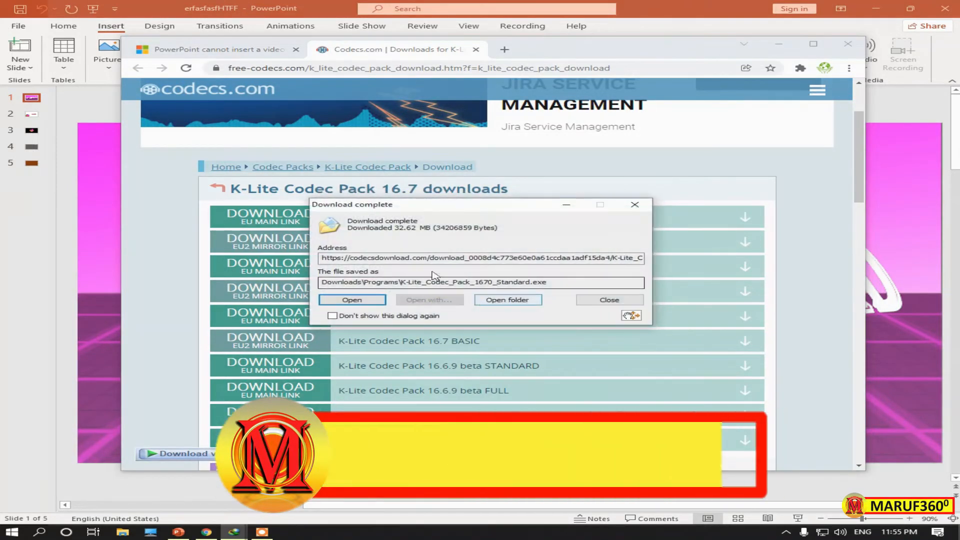
click(509, 300)
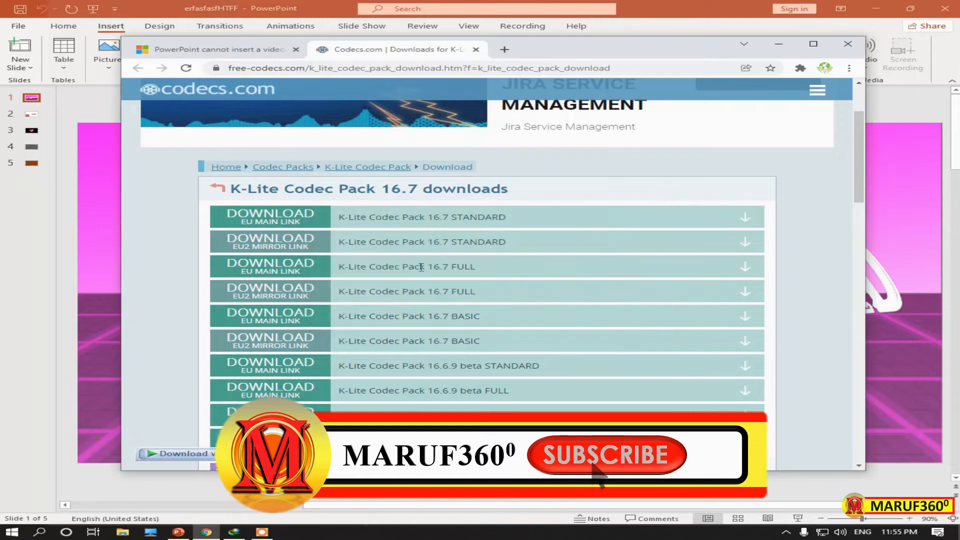
Step: Run the K-Lite_Codec_Pack_1670_Standard installer as administrator
double_click(338, 162)
right_click(335, 161)
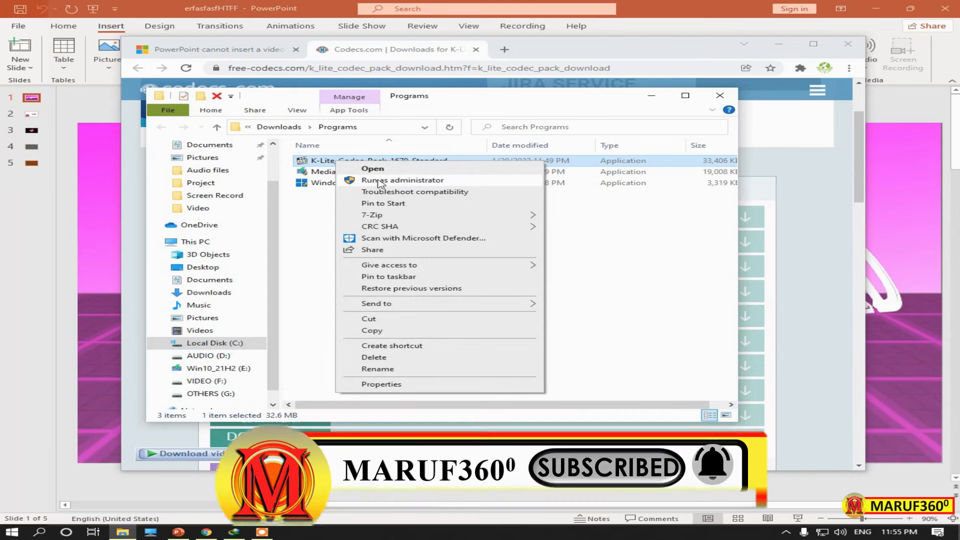
click(403, 181)
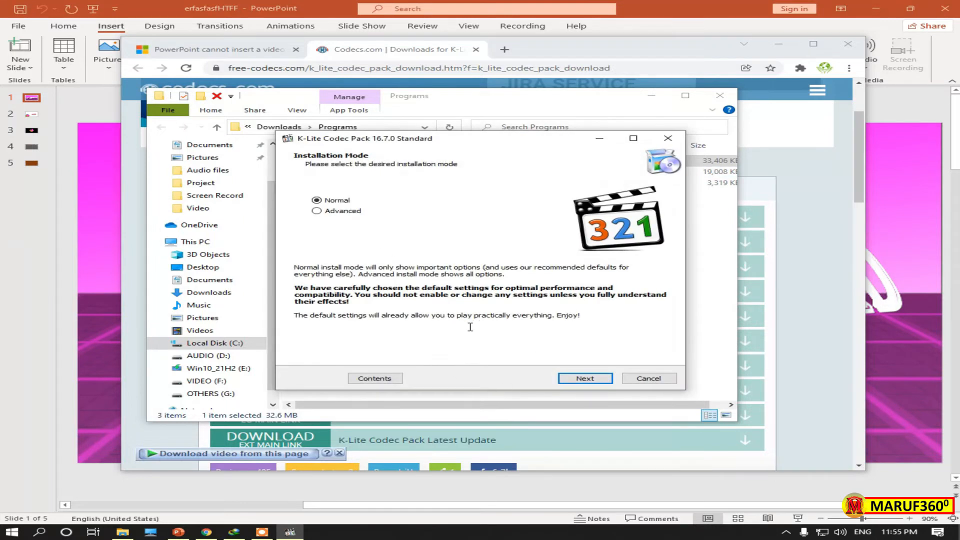
Step: Proceed through the codec pack setup in Normal mode, keeping the default player, hardware acceleration and Stereo audio settings
click(592, 382)
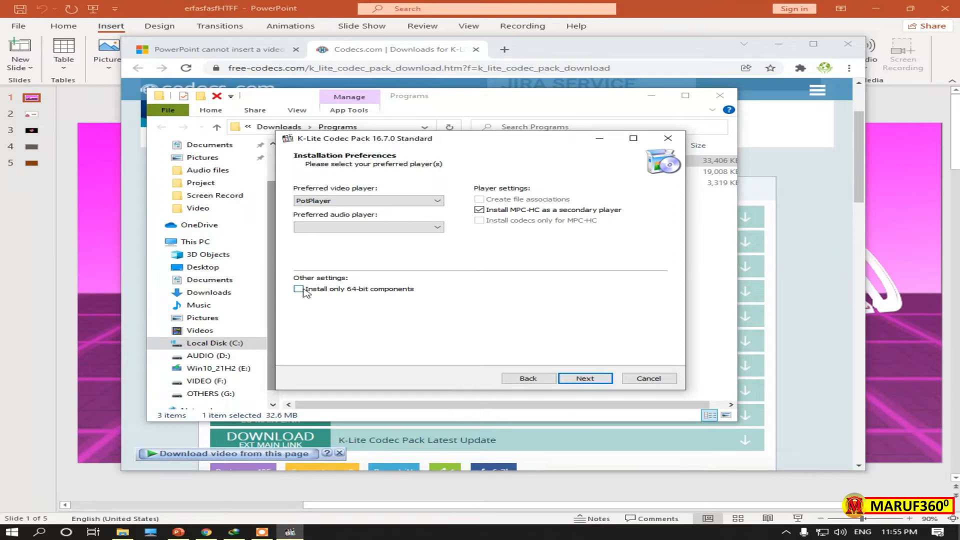
click(581, 378)
click(585, 378)
click(589, 379)
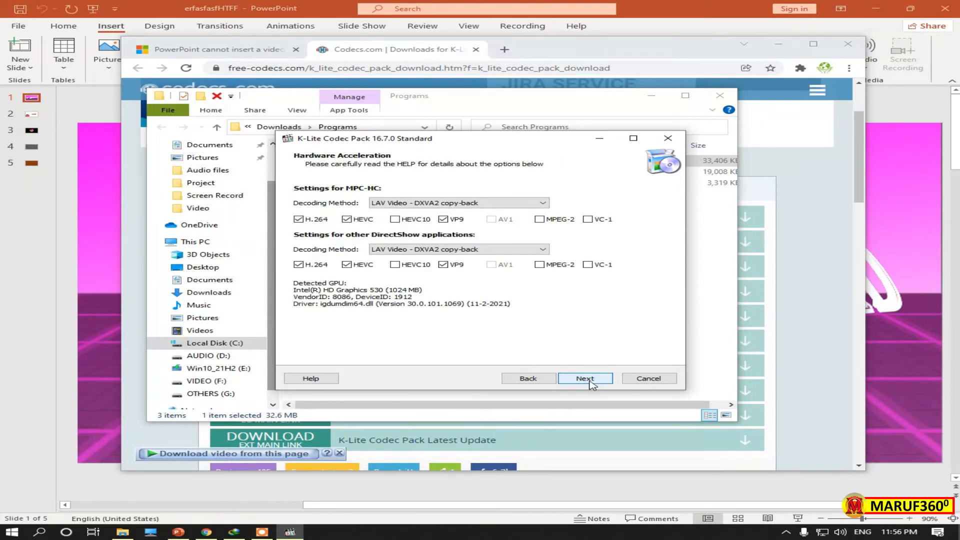
click(590, 379)
click(589, 380)
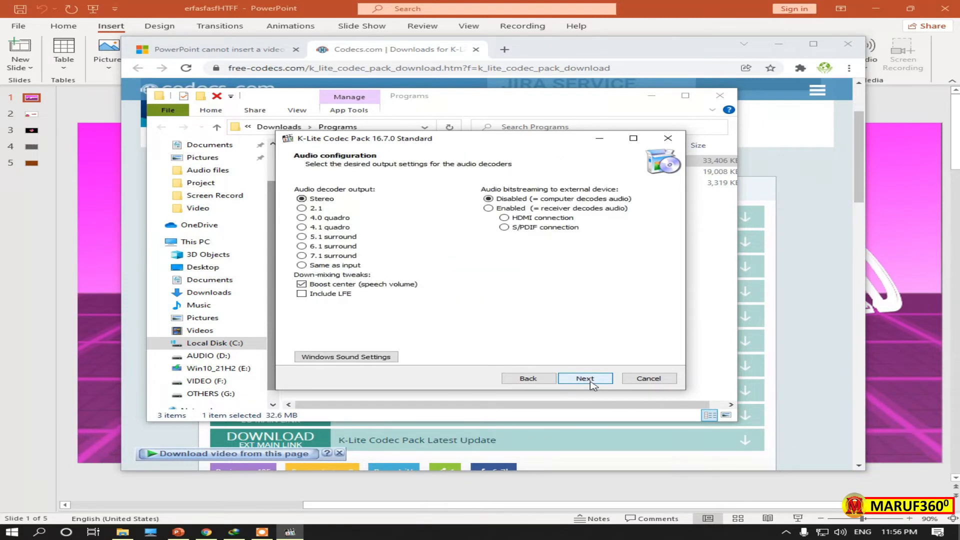
click(590, 381)
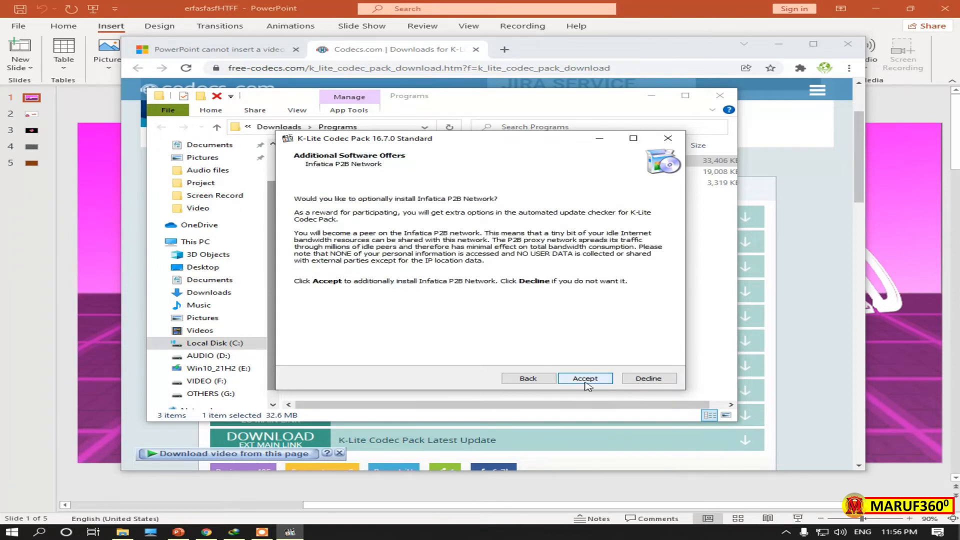
Step: Accept the Infatica P2B Network offer, install the K-Lite Codec Pack and finish the setup
click(589, 383)
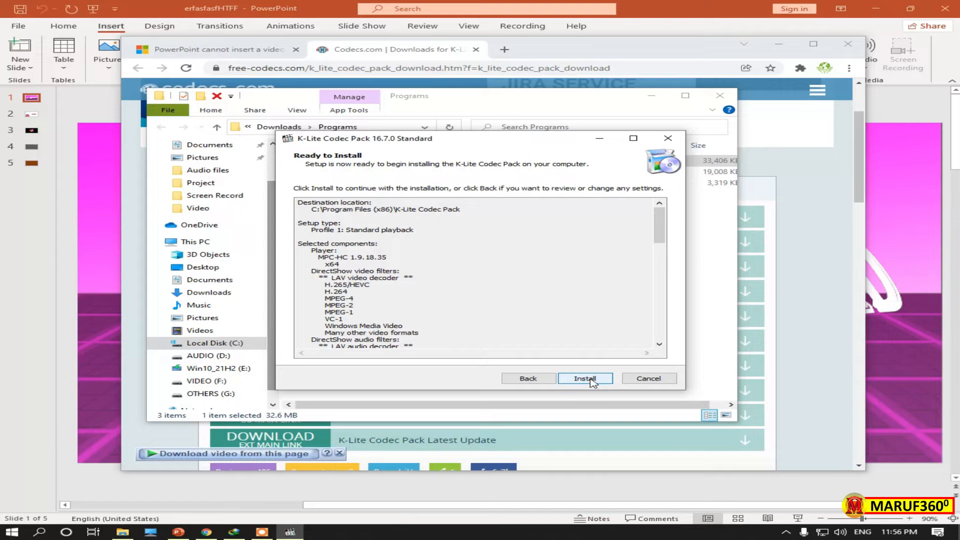
click(594, 383)
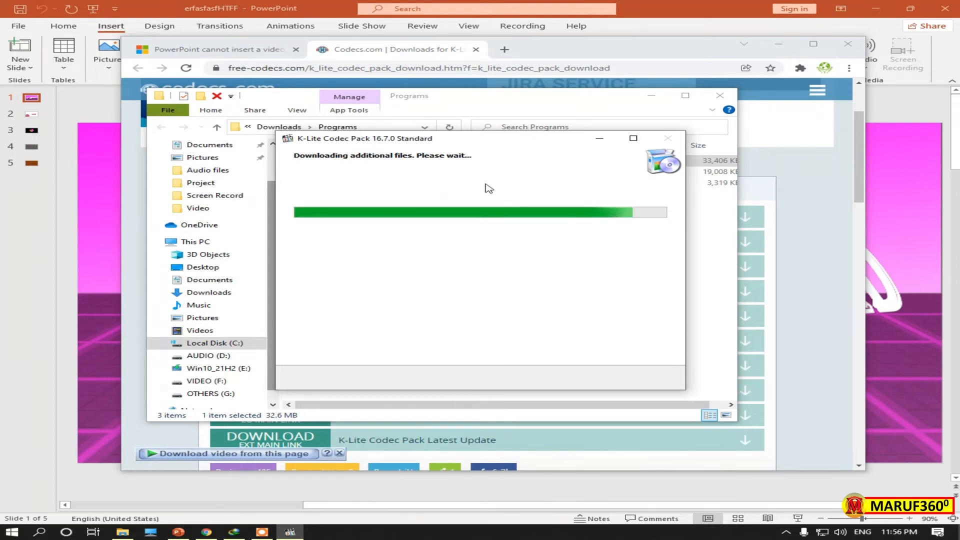
click(585, 381)
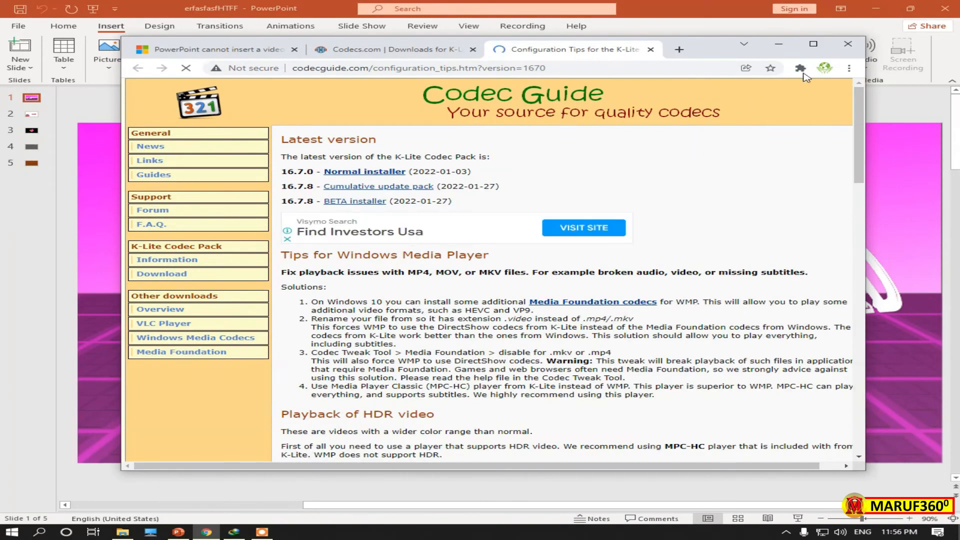
Step: Close the browser, the Programs folder and the PowerPoint presentation
click(848, 44)
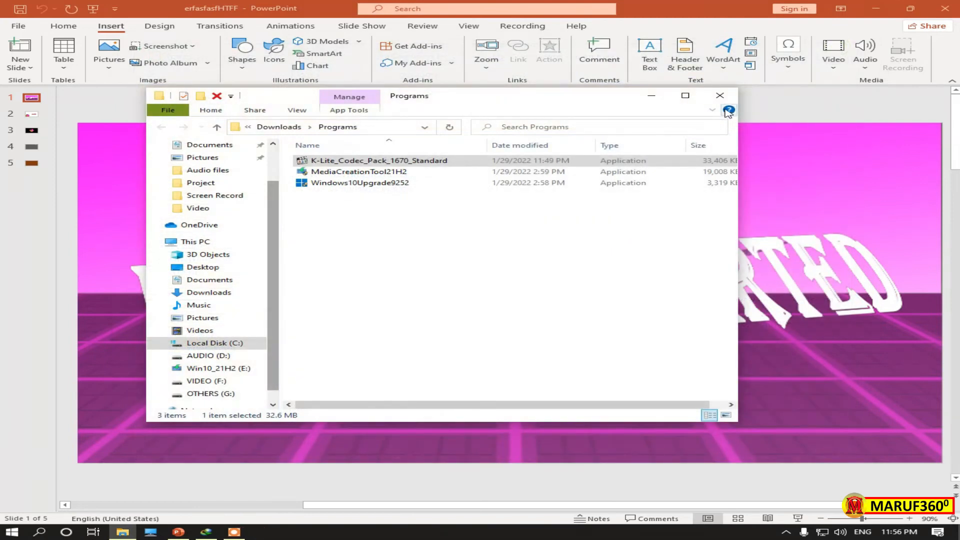
click(721, 95)
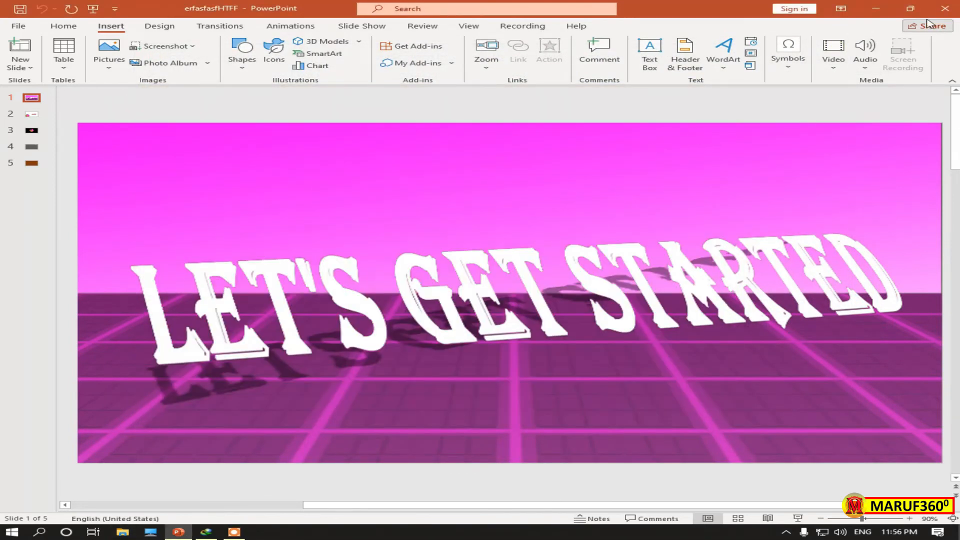
drag(685, 14, 759, 36)
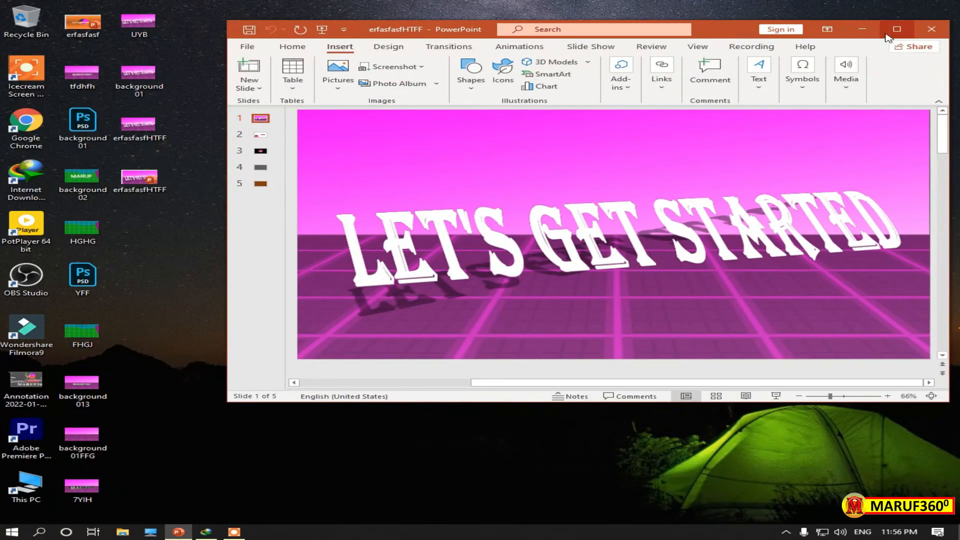
click(931, 29)
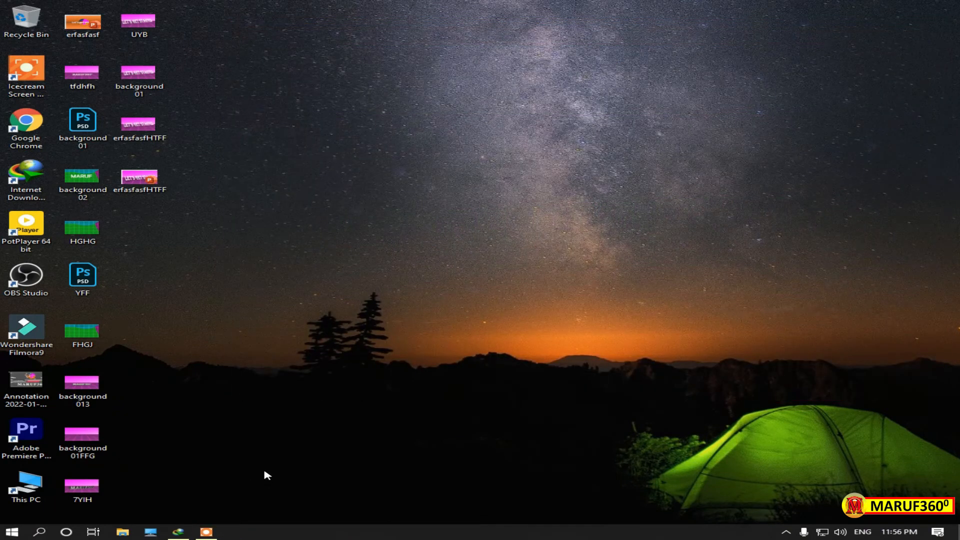
click(12, 532)
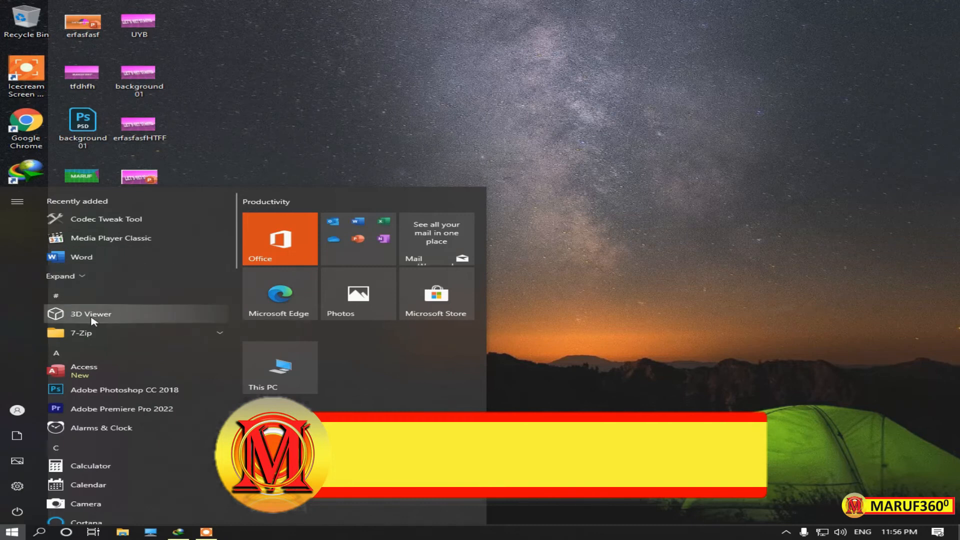
scroll(95, 306, down, 3)
scroll(96, 304, up, 3)
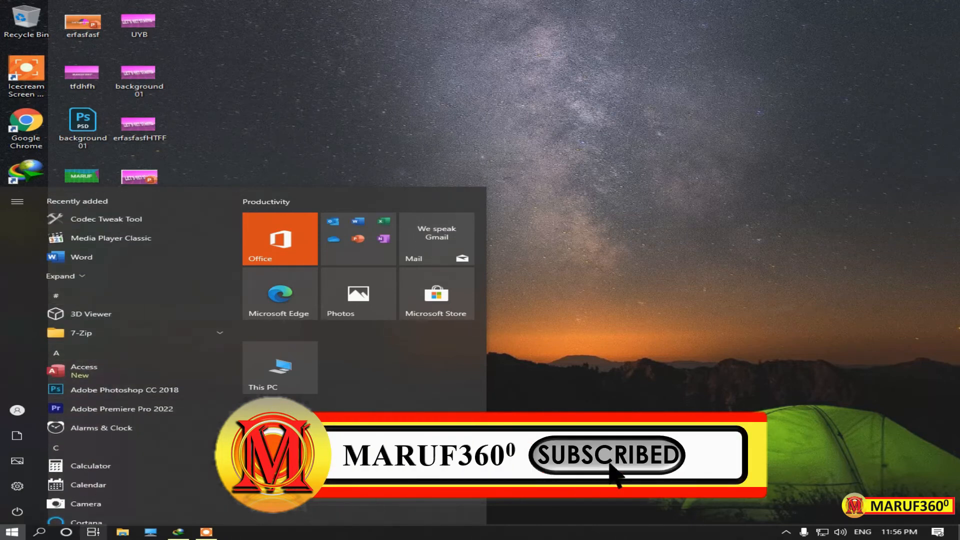
Step: Search Windows for PowerPoint, launch it and create a blank presentation
click(39, 531)
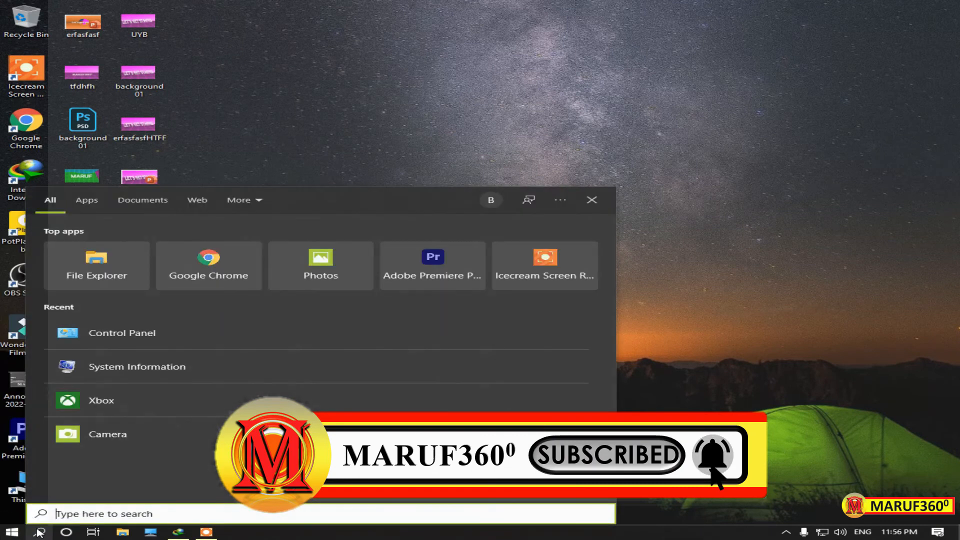
text(power)
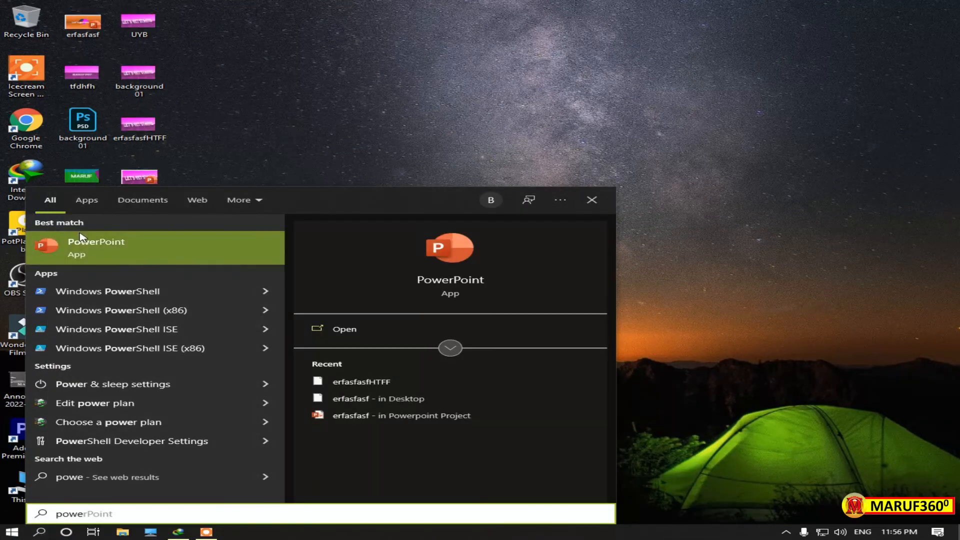
click(85, 245)
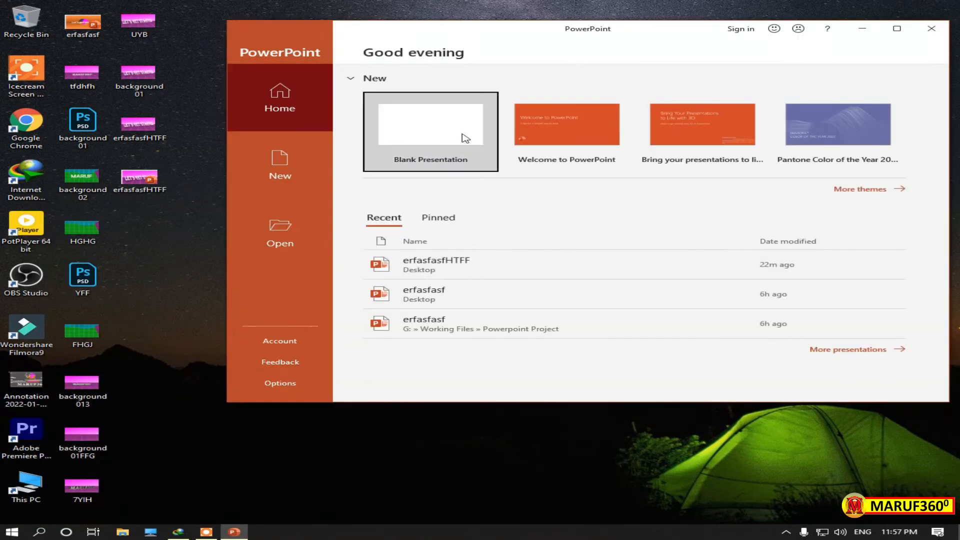
click(437, 143)
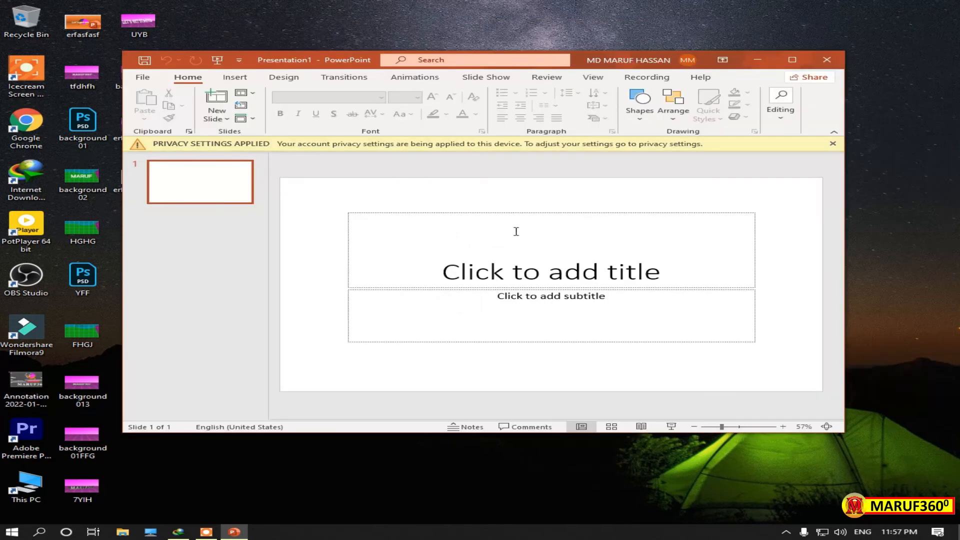
Step: Insert an audio file stored on the PC into the title slide and play it to test playback
click(485, 244)
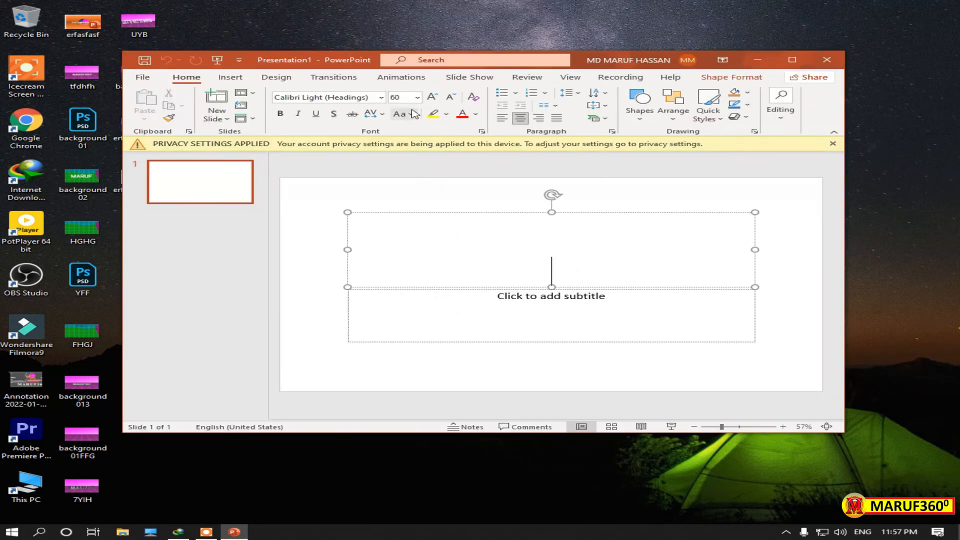
click(232, 78)
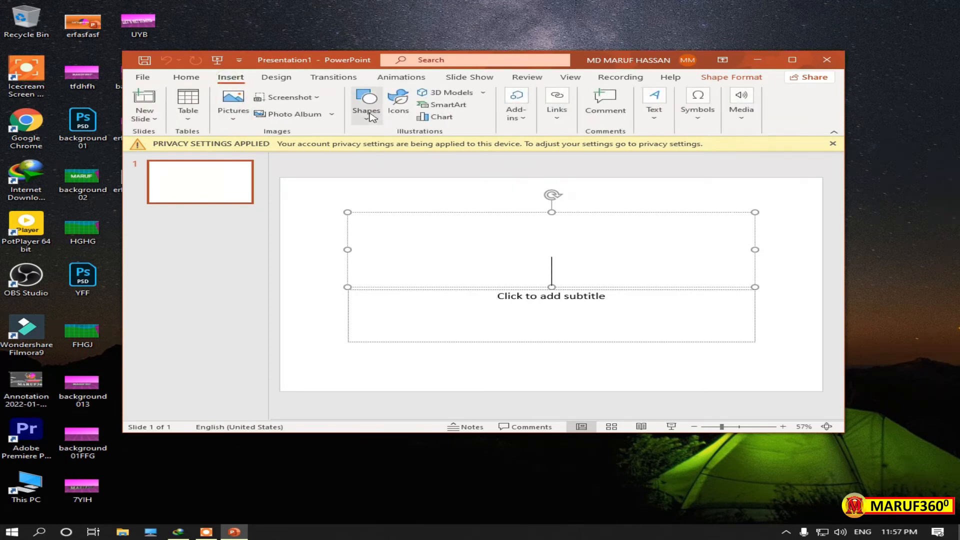
click(742, 105)
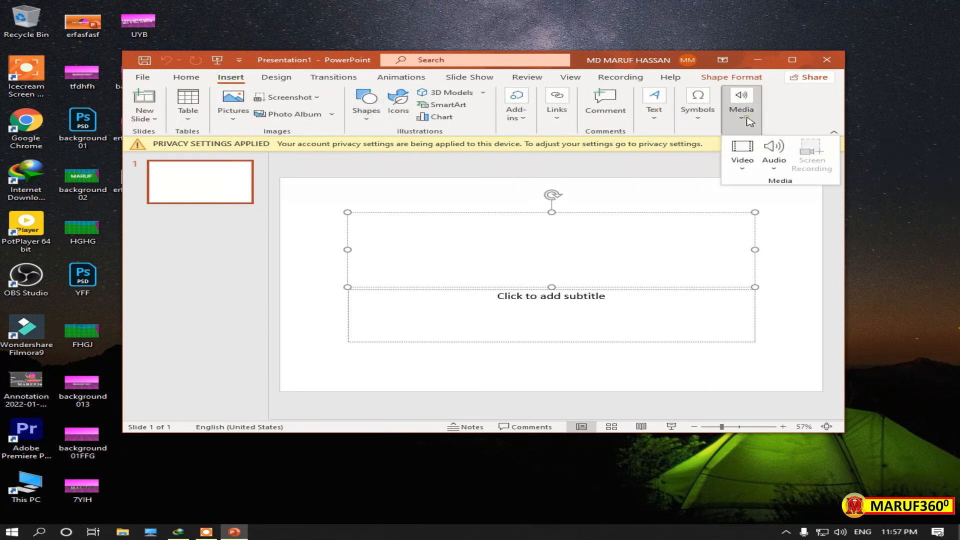
click(777, 165)
click(789, 184)
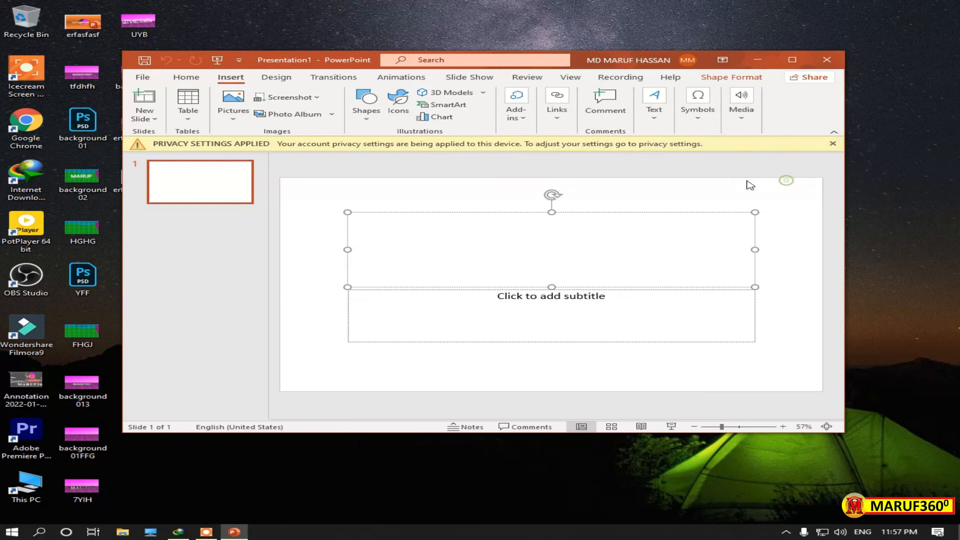
click(309, 206)
click(473, 303)
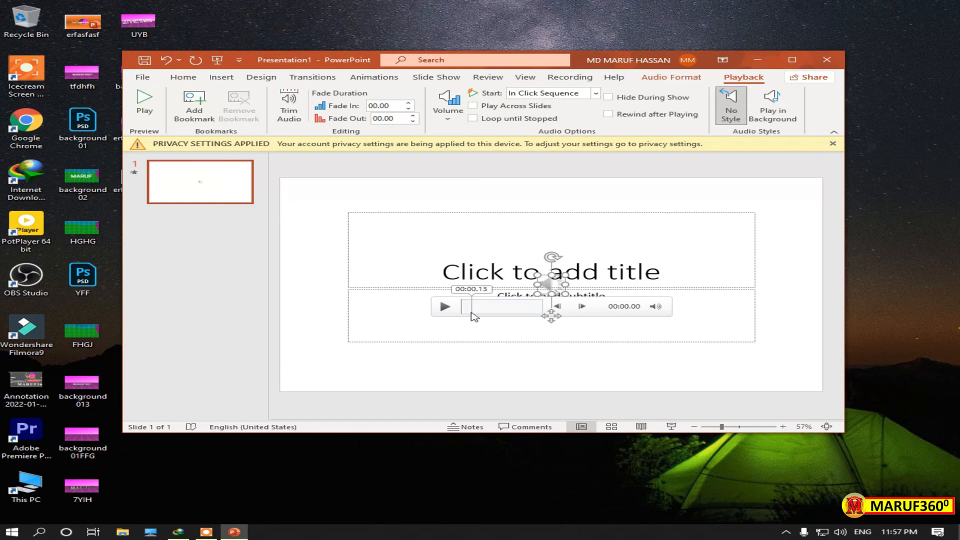
click(445, 307)
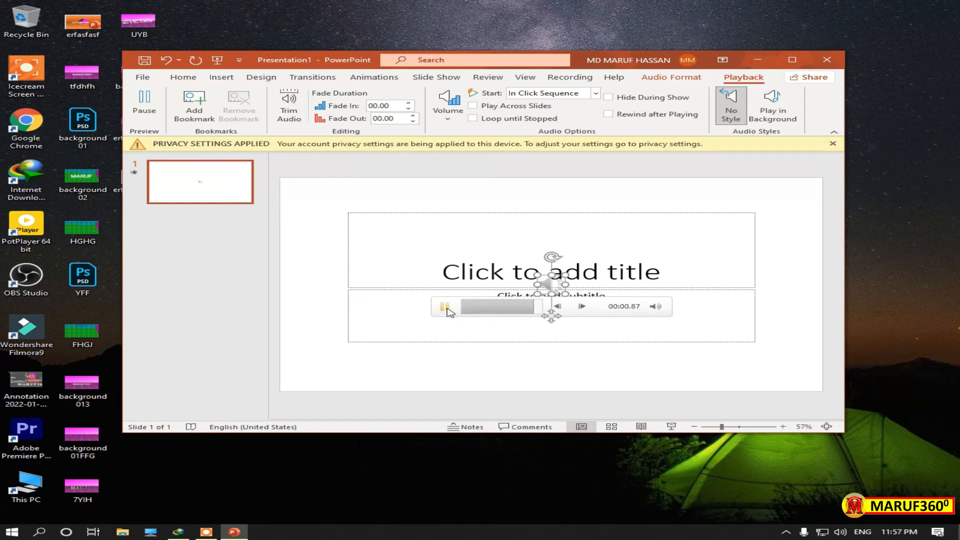